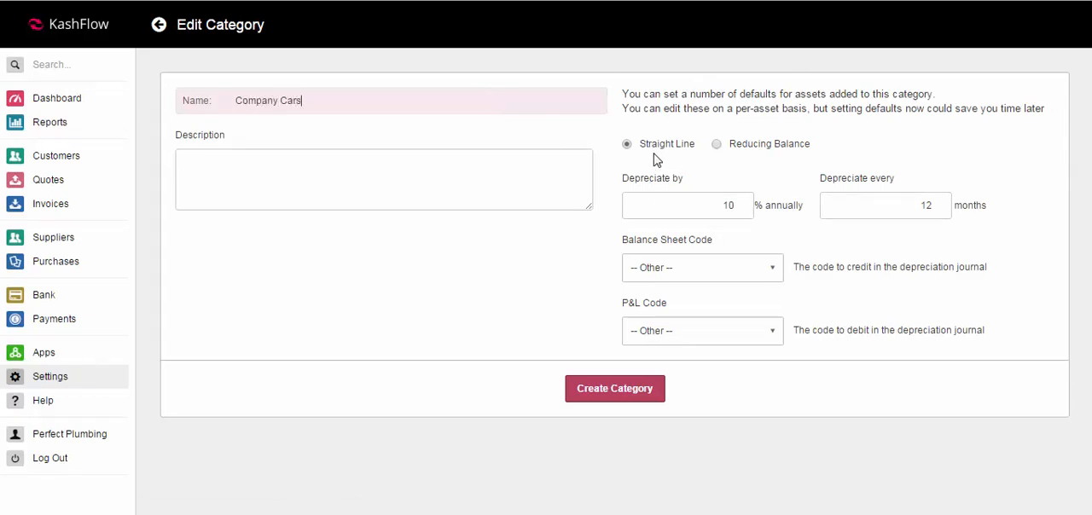
# Step: Set the Company Cars category to reducing balance, depreciating by 15% annually every 36 months, and create the category
pyautogui.click(716, 145)
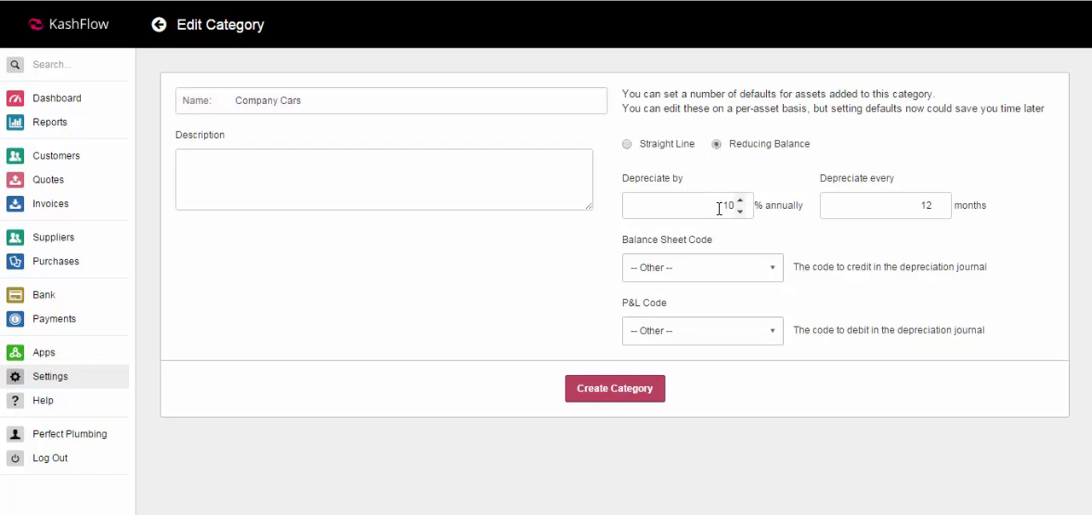
pyautogui.moveTo(719, 208); pyautogui.dragTo(748, 213)
pyautogui.write('15')
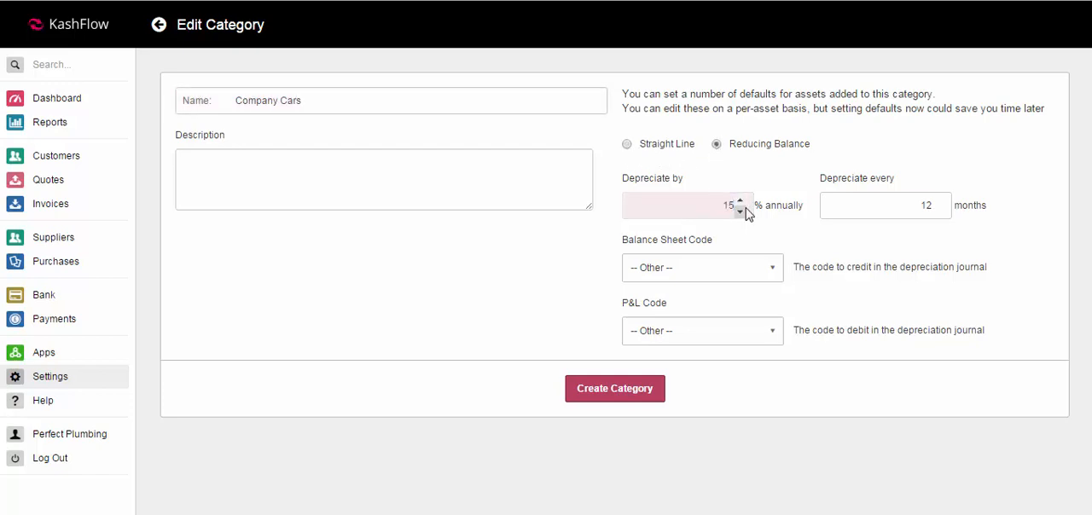
pyautogui.press('Tab')
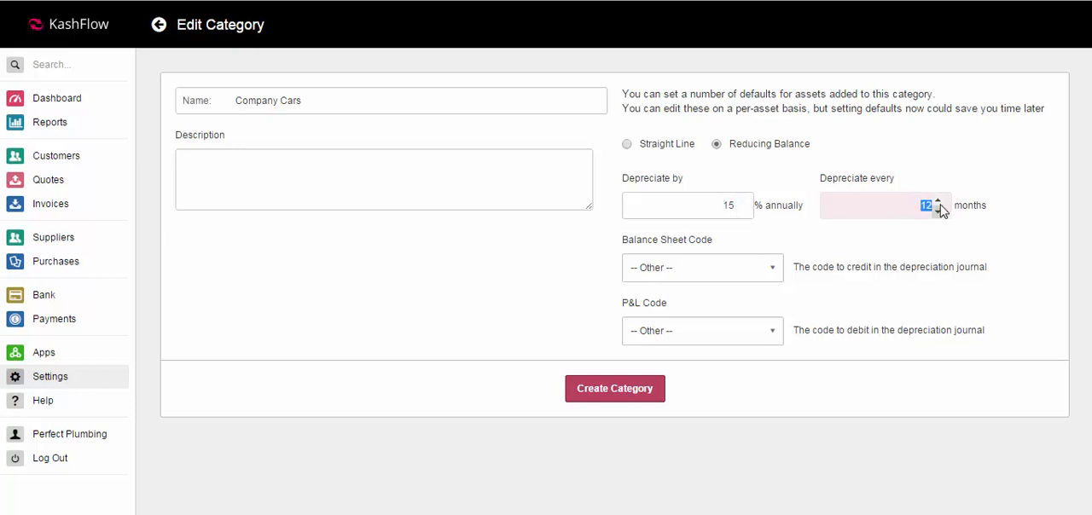
pyautogui.write('36')
pyautogui.press('Tab')
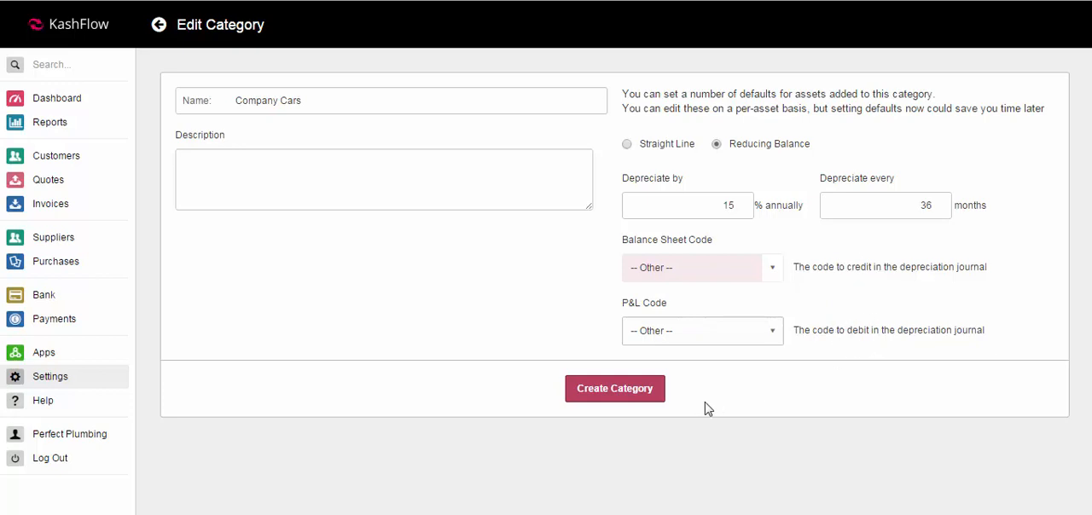
pyautogui.click(636, 396)
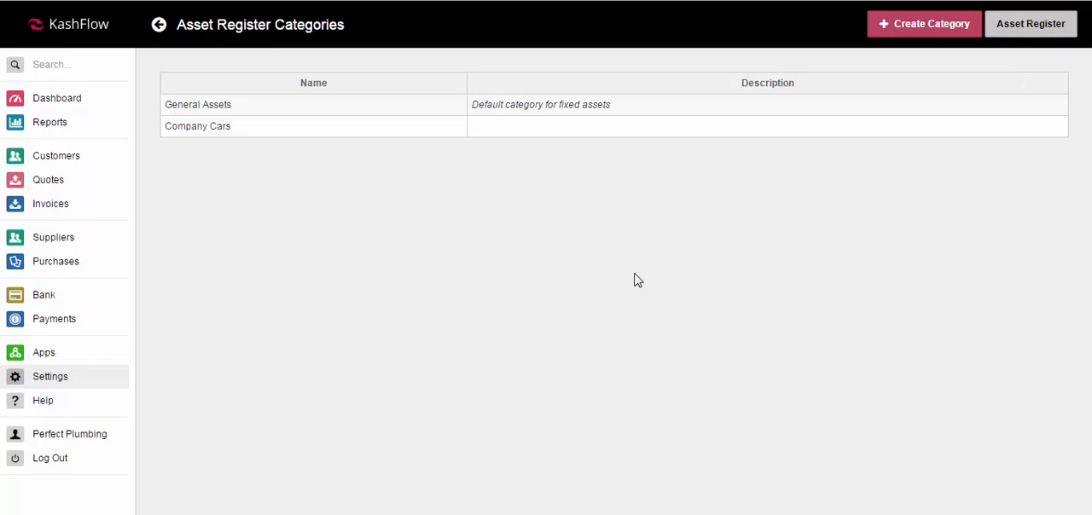
# Step: Open the Asset Register from the general reports and start adding a new asset
pyautogui.click(56, 125)
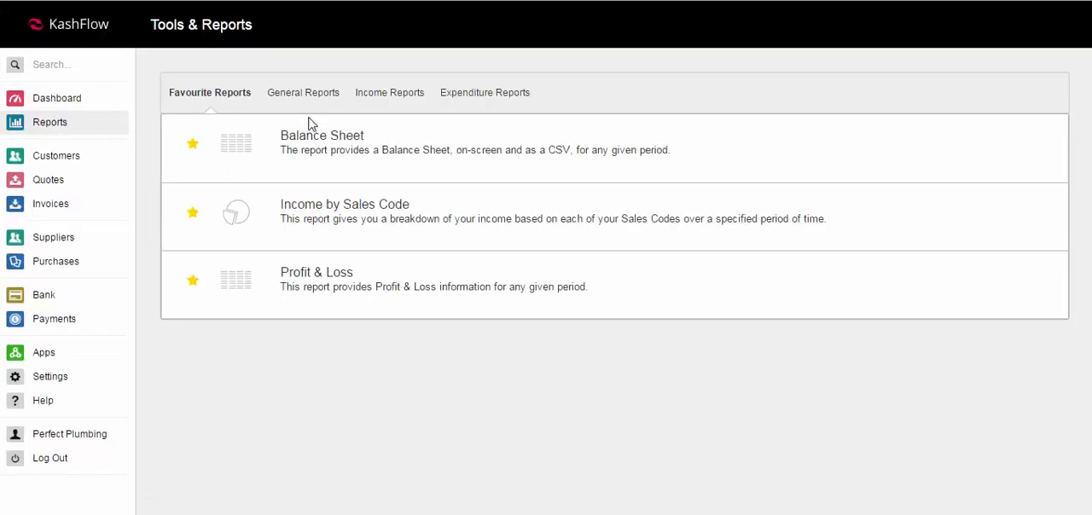
pyautogui.click(304, 96)
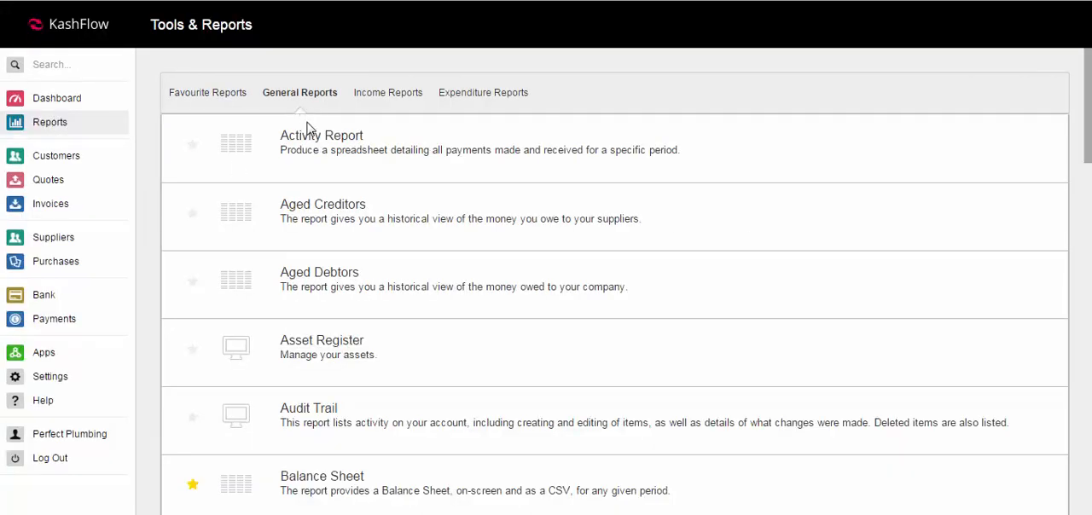
pyautogui.click(306, 348)
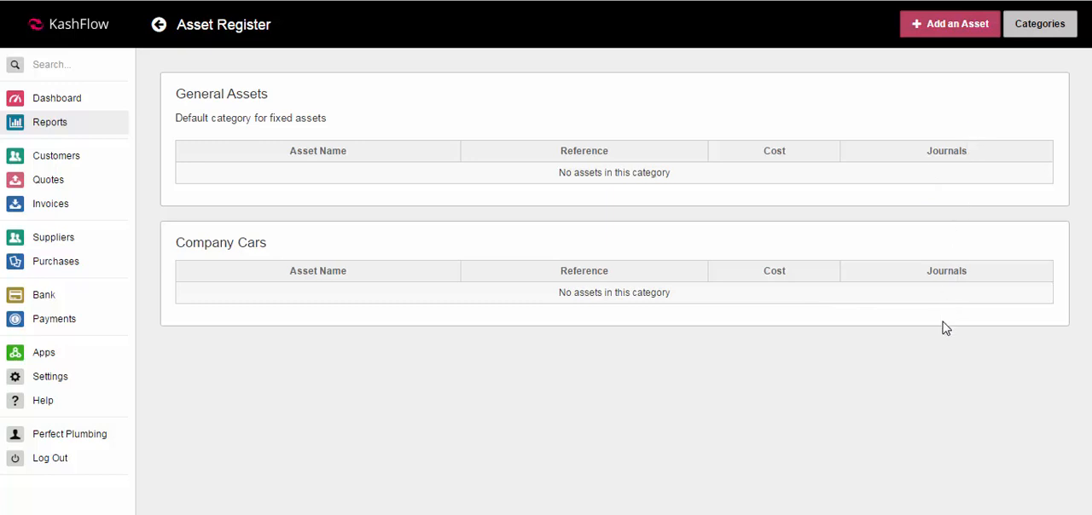
pyautogui.click(926, 30)
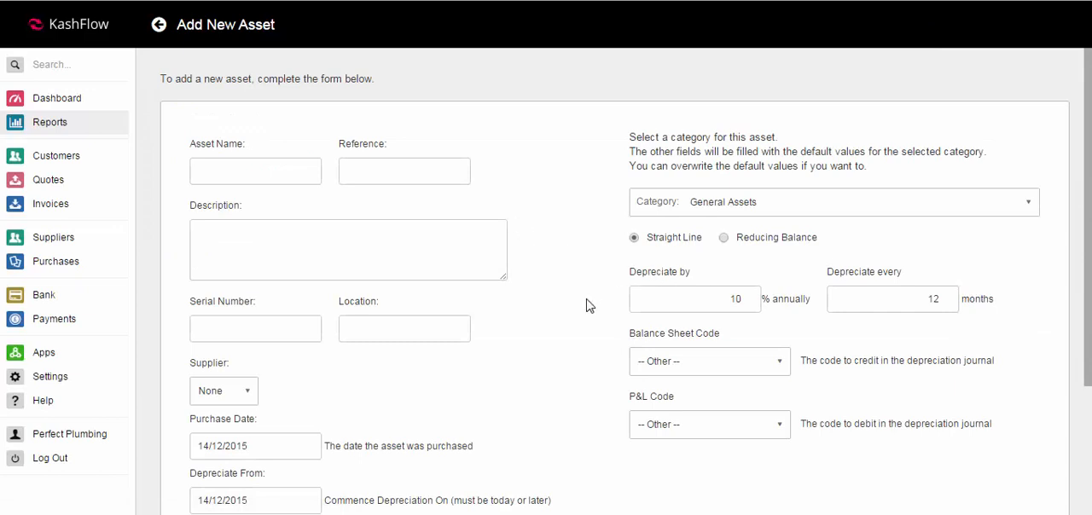
# Step: Name the asset Car, enter Ford1 as its reference, and describe it as a company car for the named employee
pyautogui.click(240, 172)
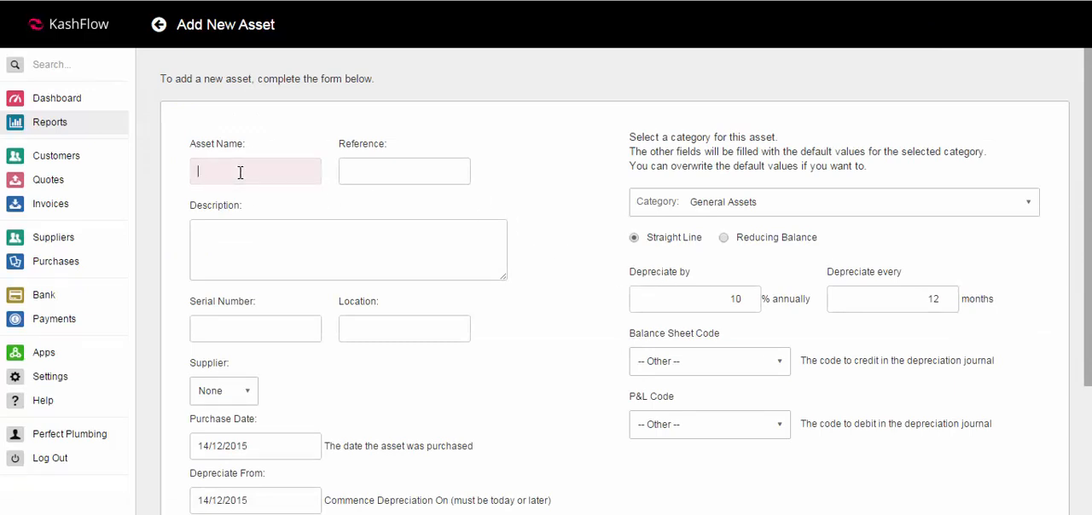
pyautogui.write('Car')
pyautogui.press('Tab')
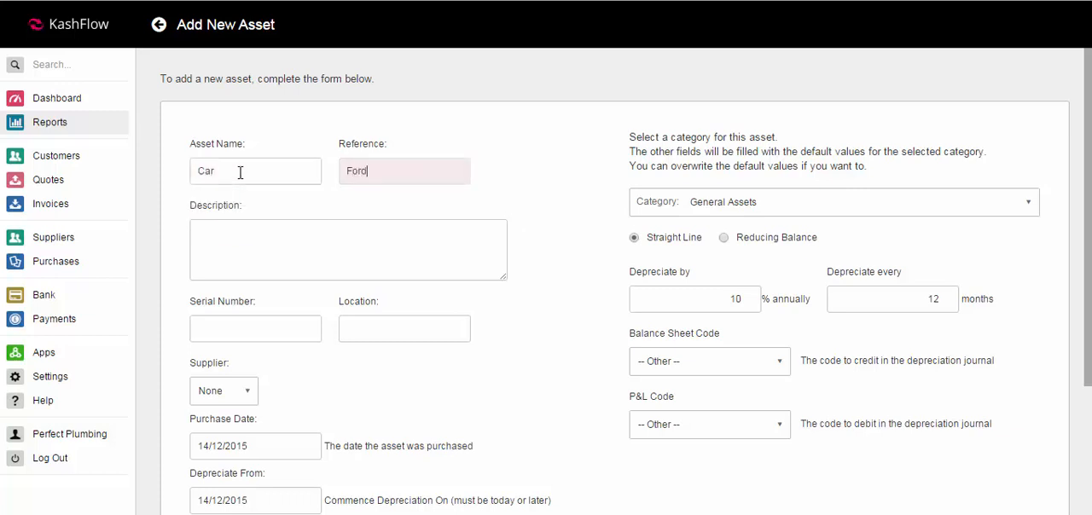
pyautogui.click(244, 252)
pyautogui.write('Com')
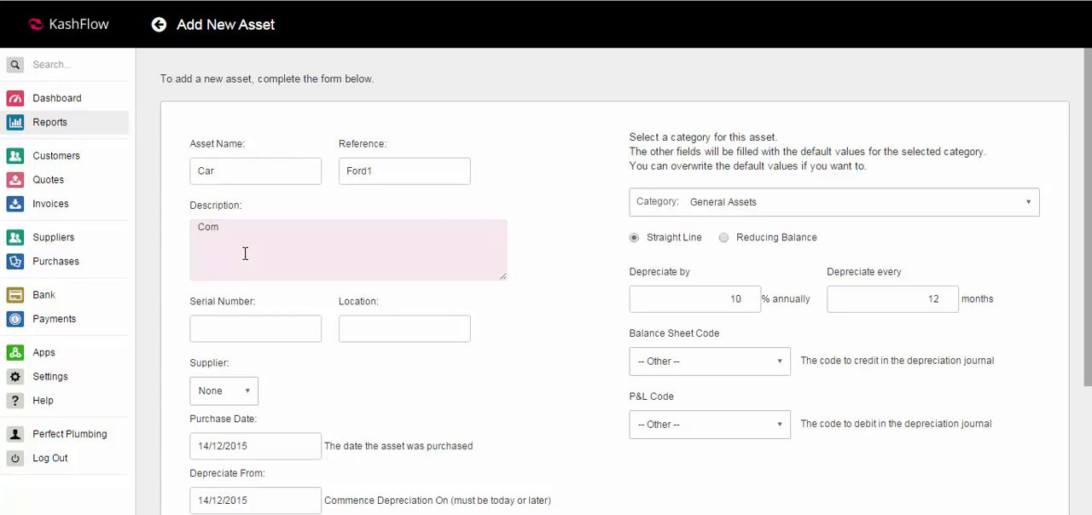
pyautogui.write('pany car for Alex')
# Step: Review the new asset's serial number, location, supplier options and purchase date fields
pyautogui.click(263, 337)
pyautogui.click(380, 332)
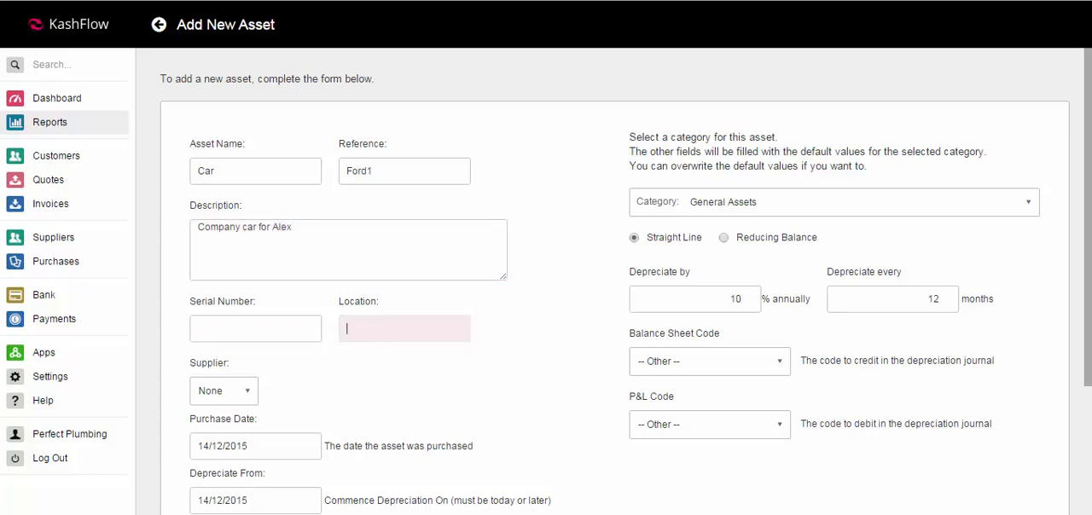
pyautogui.scroll(-2, 1081, 290)
pyautogui.click(242, 300)
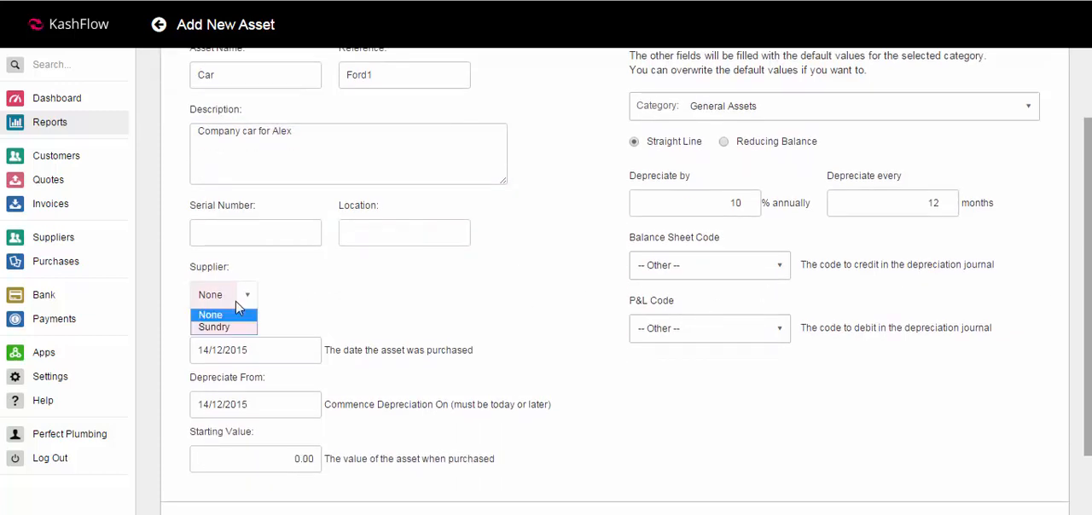
pyautogui.click(290, 303)
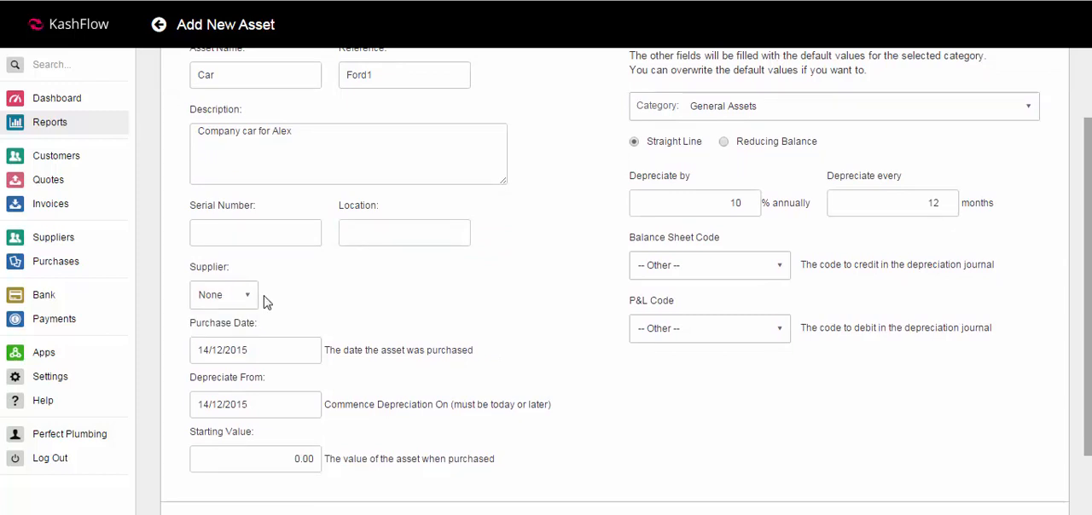
pyautogui.click(247, 303)
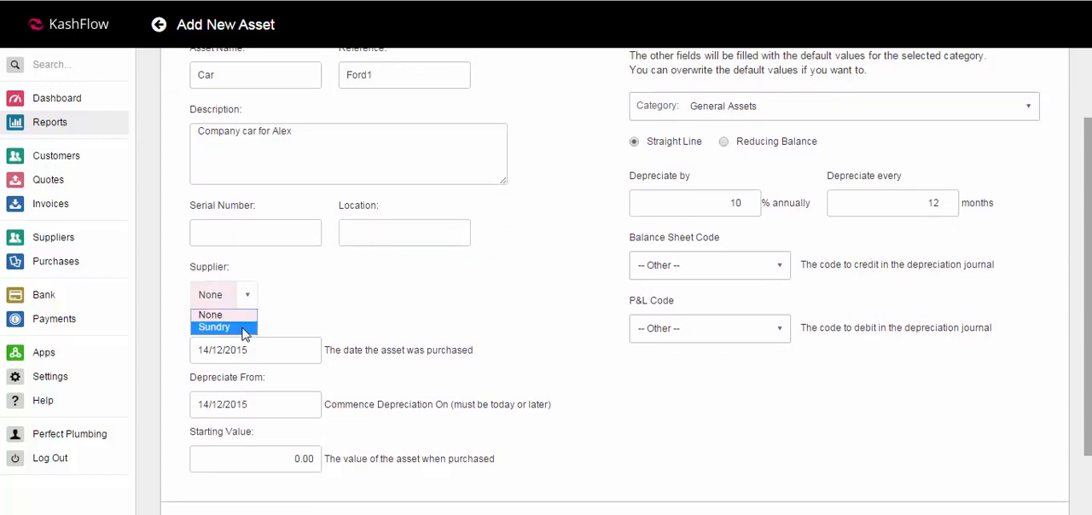
pyautogui.click(281, 303)
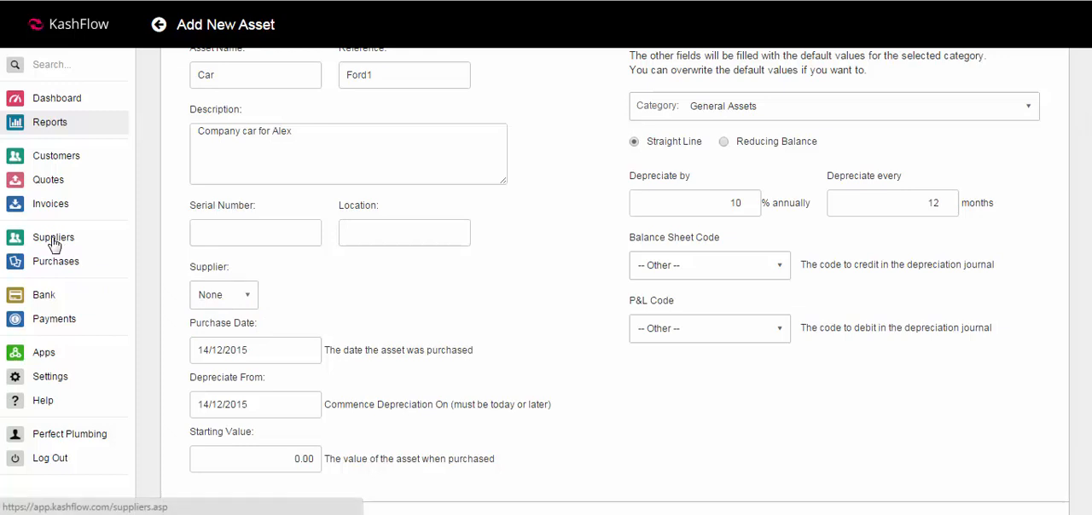
pyautogui.click(292, 349)
pyautogui.click(379, 312)
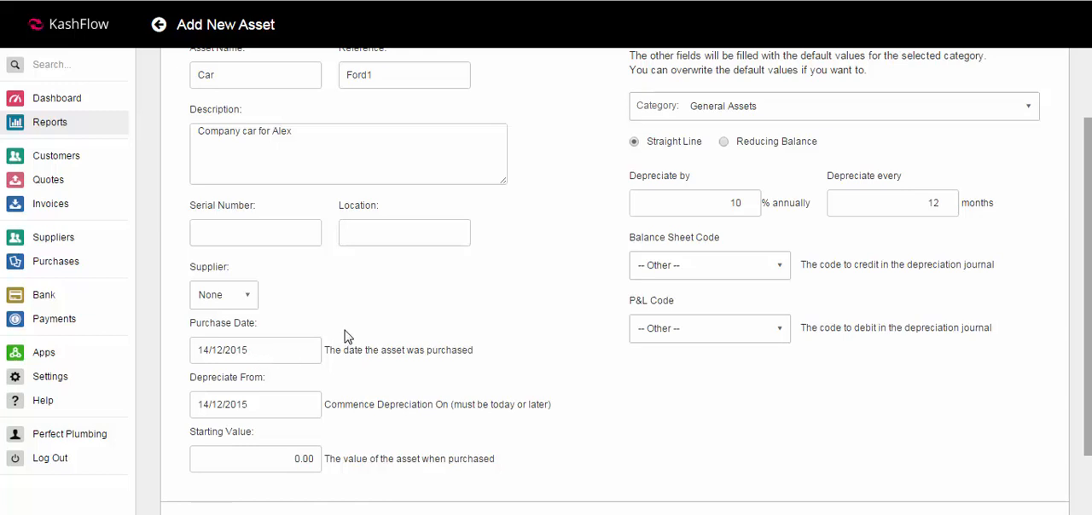
# Step: Set the asset's depreciation start date to 14/01/2016
pyautogui.click(270, 405)
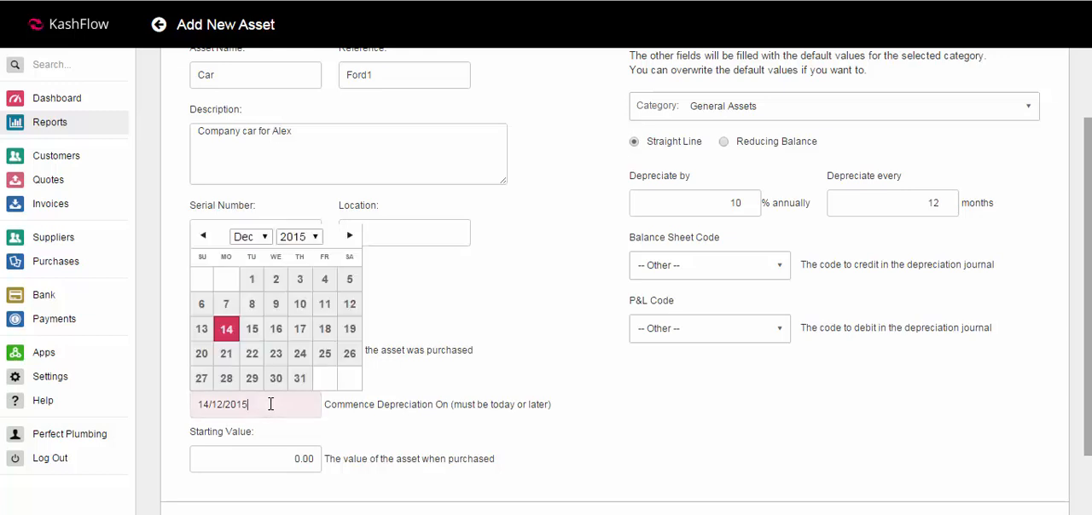
pyautogui.click(250, 237)
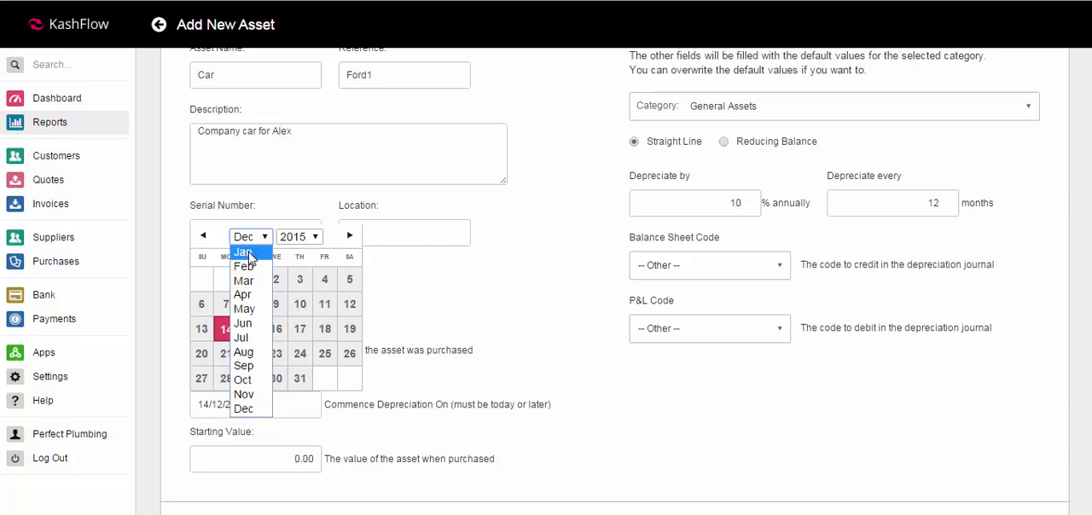
pyautogui.click(246, 254)
pyautogui.click(303, 237)
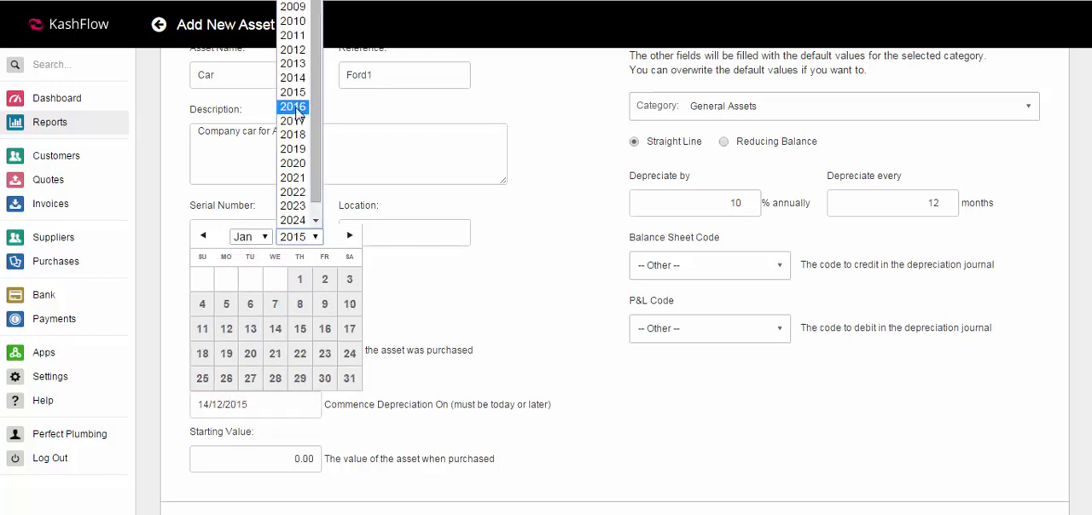
pyautogui.click(295, 106)
pyautogui.click(300, 329)
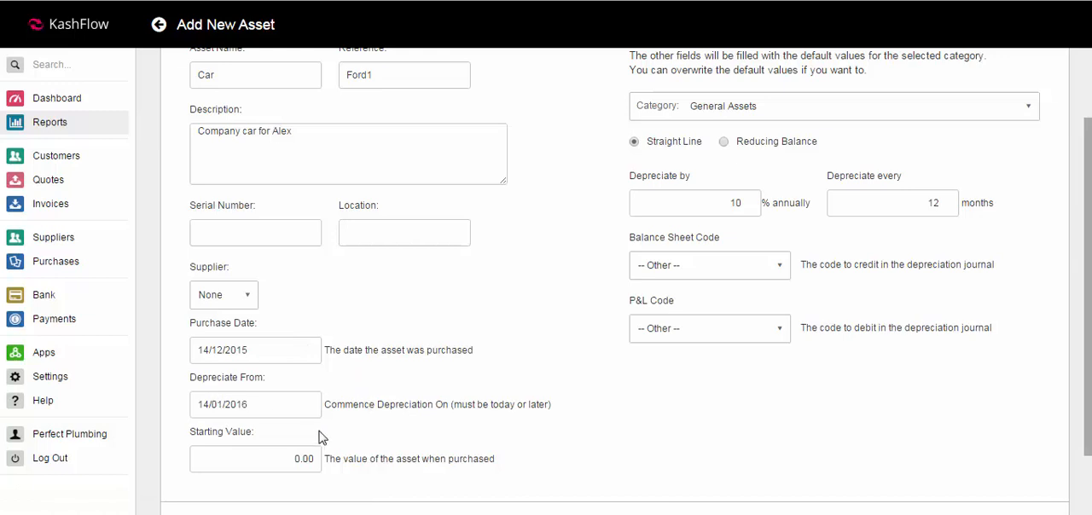
# Step: Set the asset's starting value to 15000
pyautogui.moveTo(293, 458); pyautogui.dragTo(328, 458)
pyautogui.write('15')
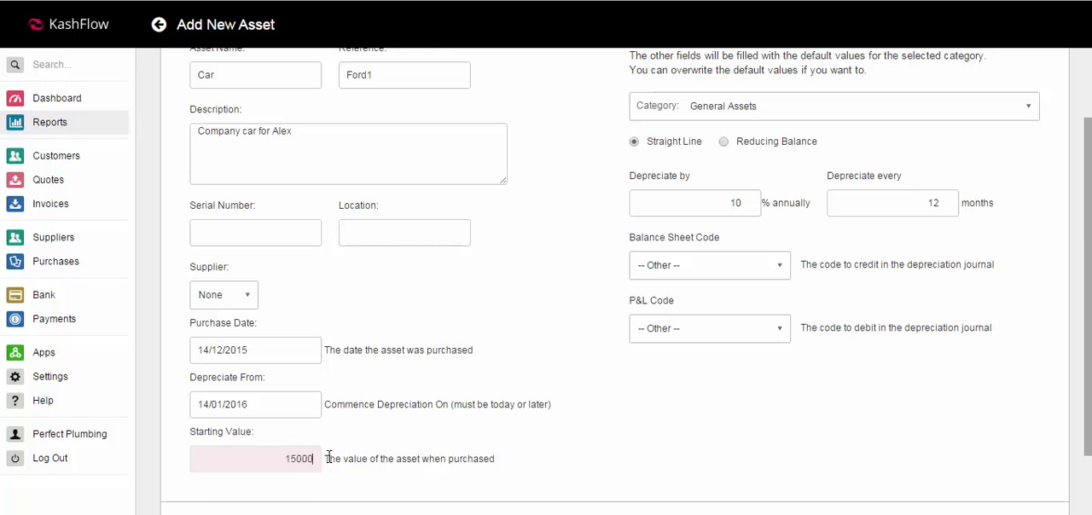
pyautogui.write('000')
pyautogui.press('Tab')
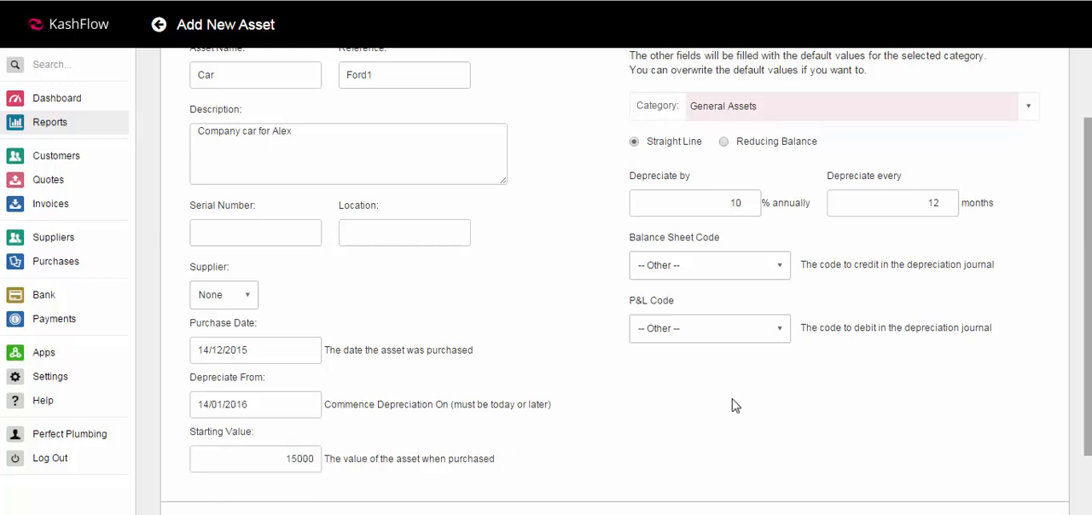
# Step: Assign the asset to the Company Cars category and check the depreciation rate and interval filled in from it
pyautogui.moveTo(1089, 266); pyautogui.dragTo(1082, 180)
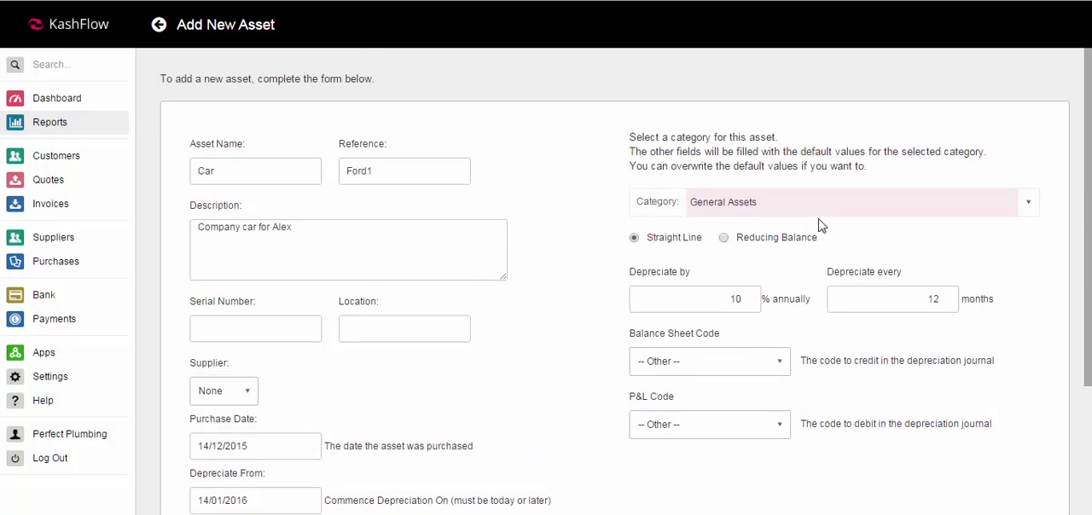
pyautogui.click(1029, 204)
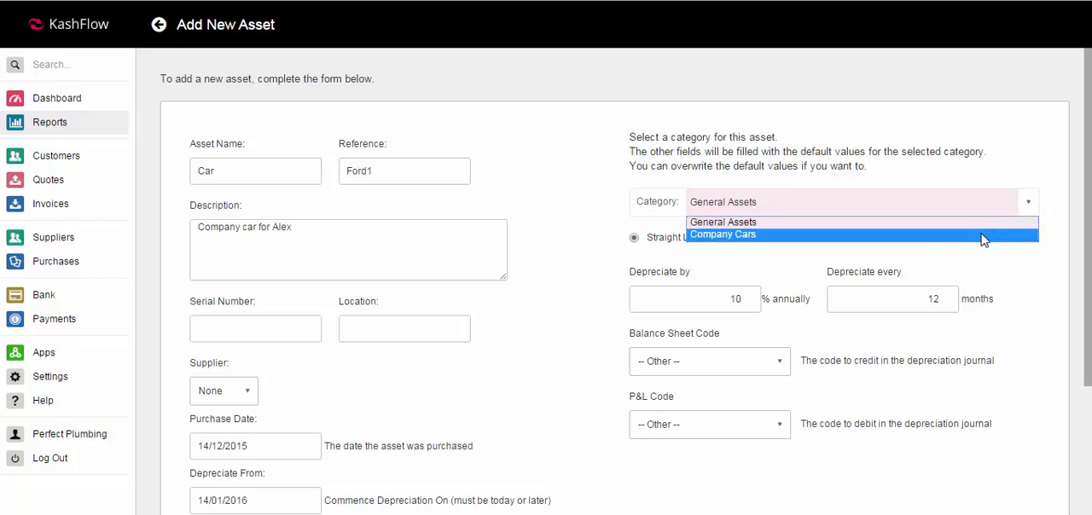
pyautogui.click(983, 235)
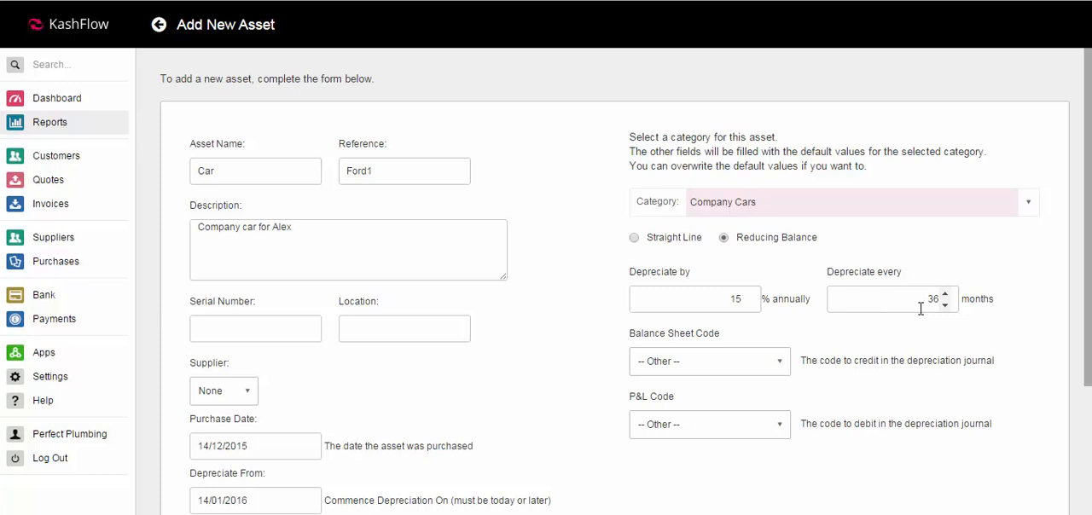
pyautogui.click(725, 299)
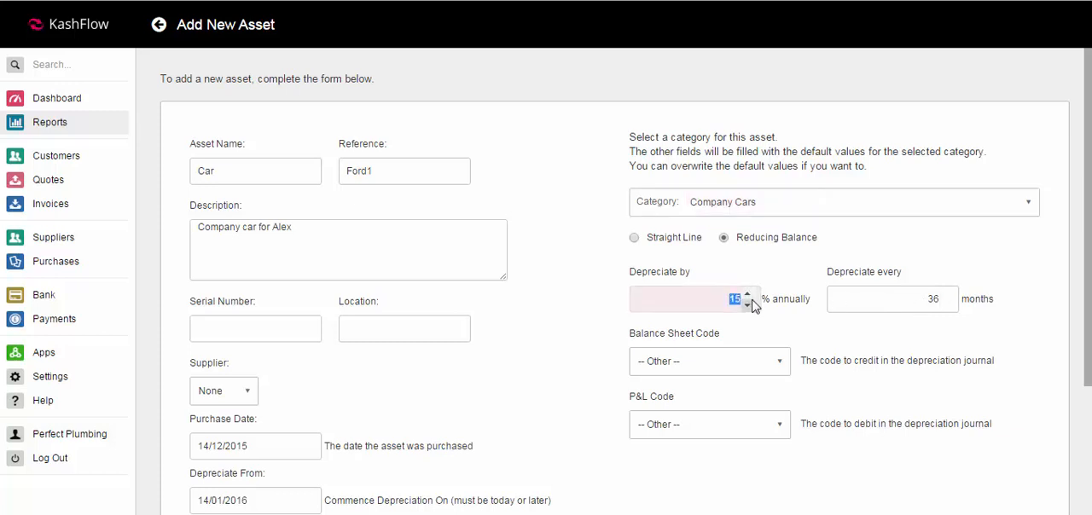
pyautogui.click(926, 297)
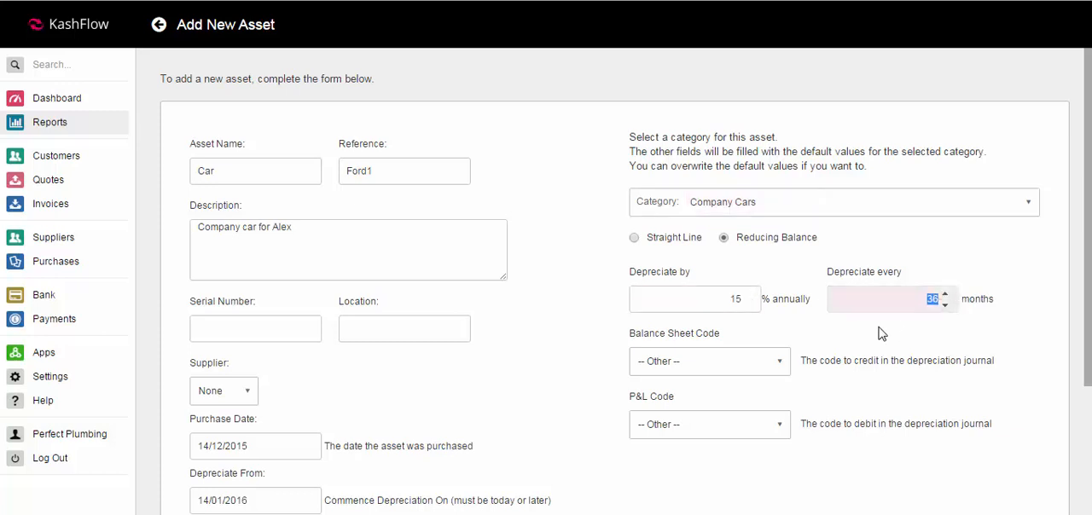
# Step: Check the completed asset form and create the asset
pyautogui.scroll(-1, 982, 331)
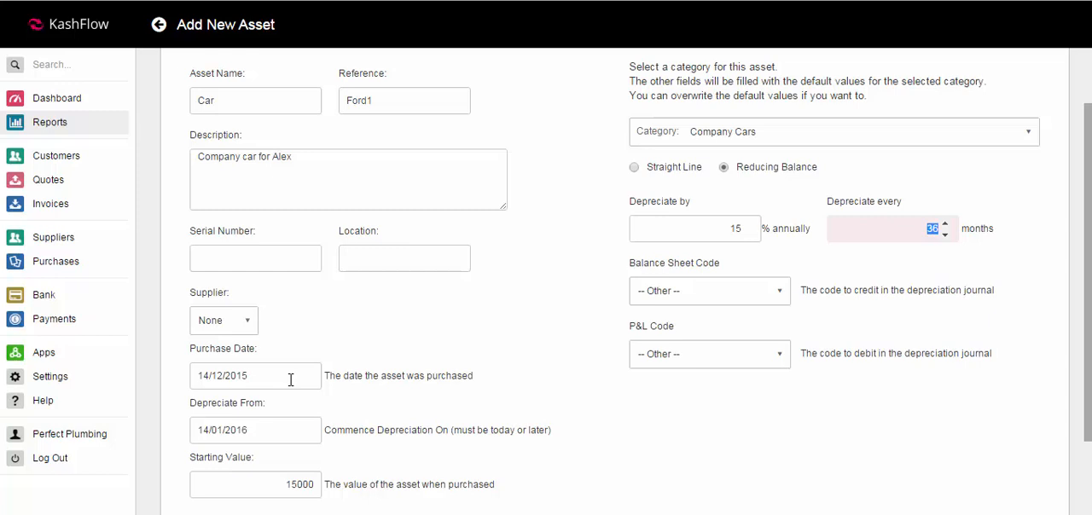
pyautogui.moveTo(1088, 263); pyautogui.dragTo(1087, 241)
pyautogui.scroll(-1, 627, 282)
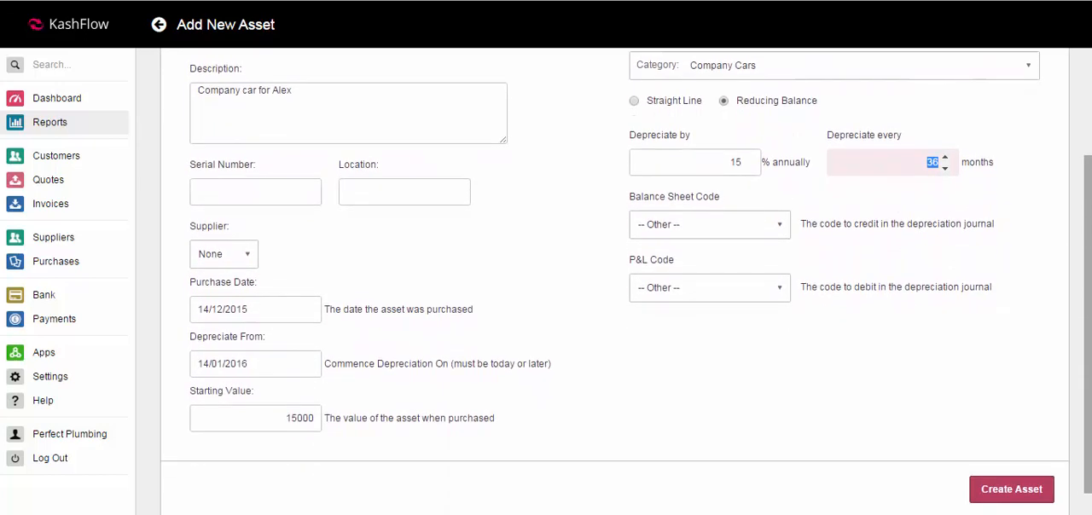
pyautogui.click(990, 474)
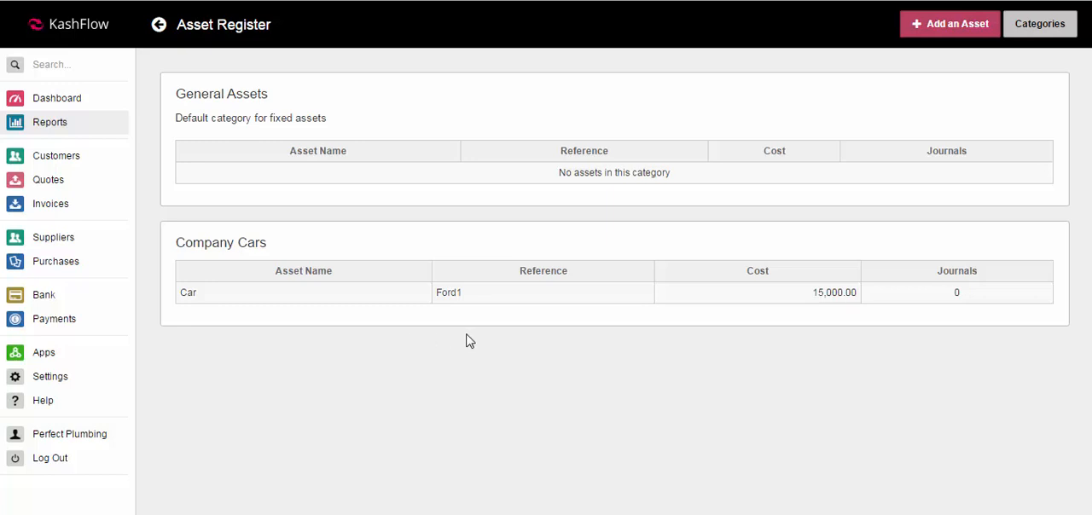
# Step: Open the Car asset to review its depreciation rate, interval and description, and return to the Asset Register
pyautogui.click(512, 305)
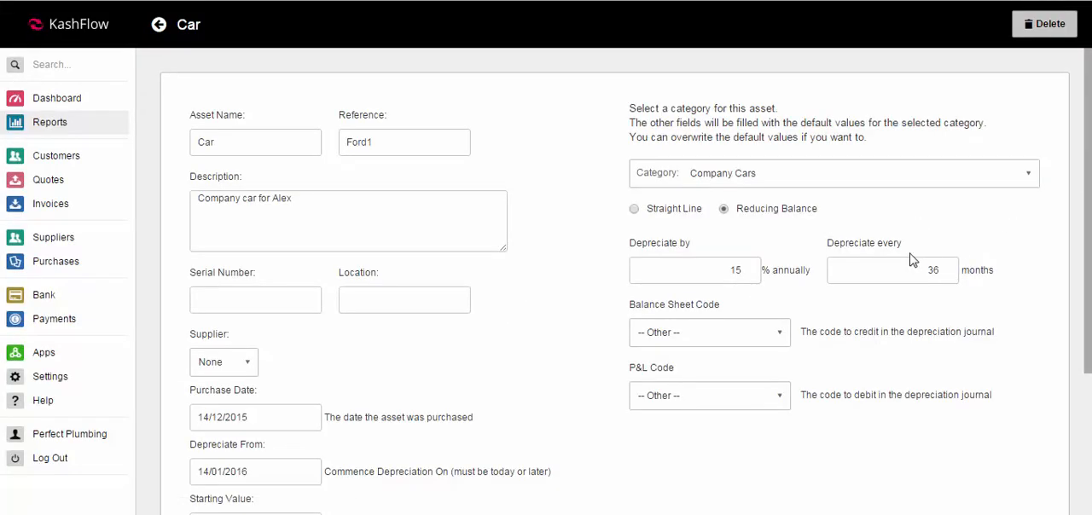
pyautogui.doubleClick(747, 272)
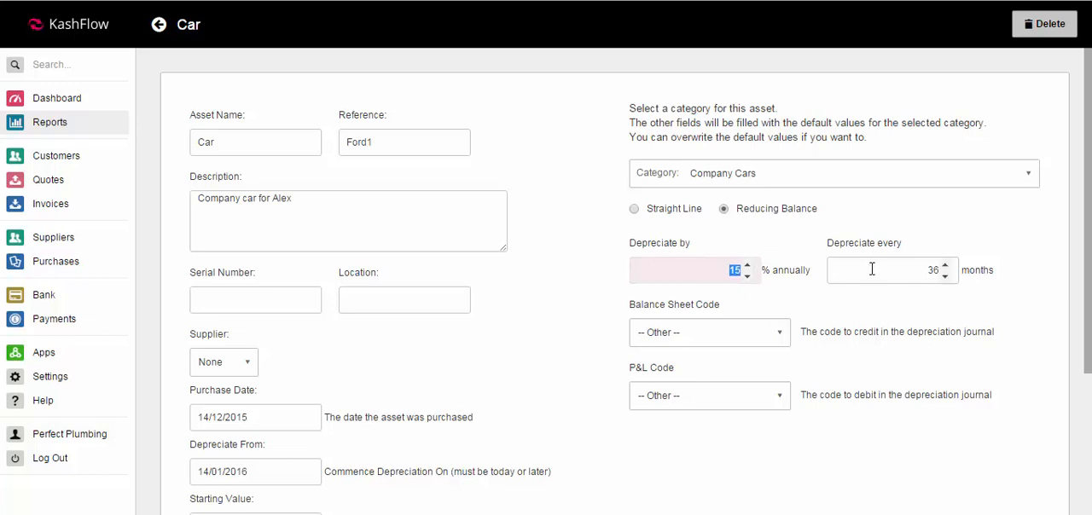
pyautogui.click(927, 273)
pyautogui.doubleClick(927, 273)
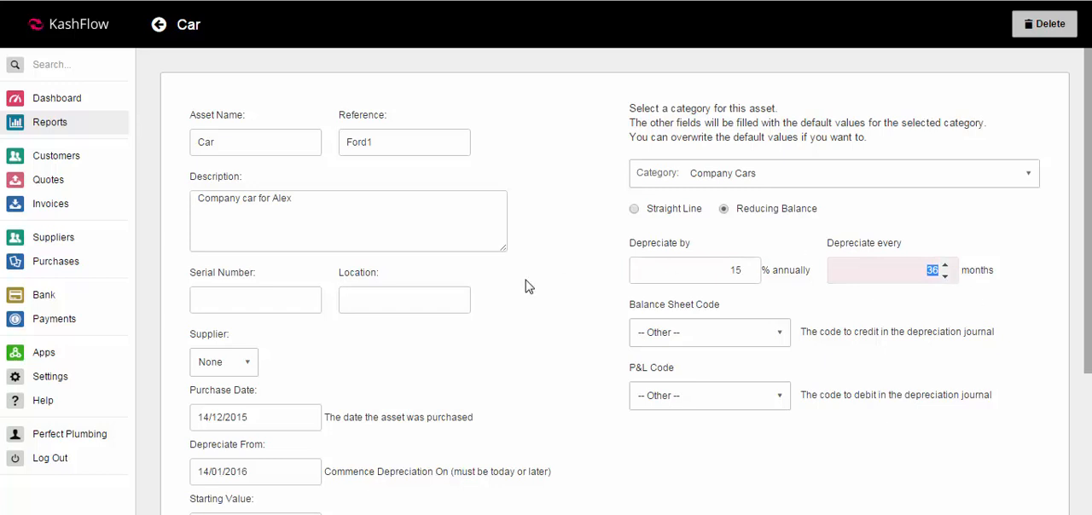
pyautogui.click(404, 231)
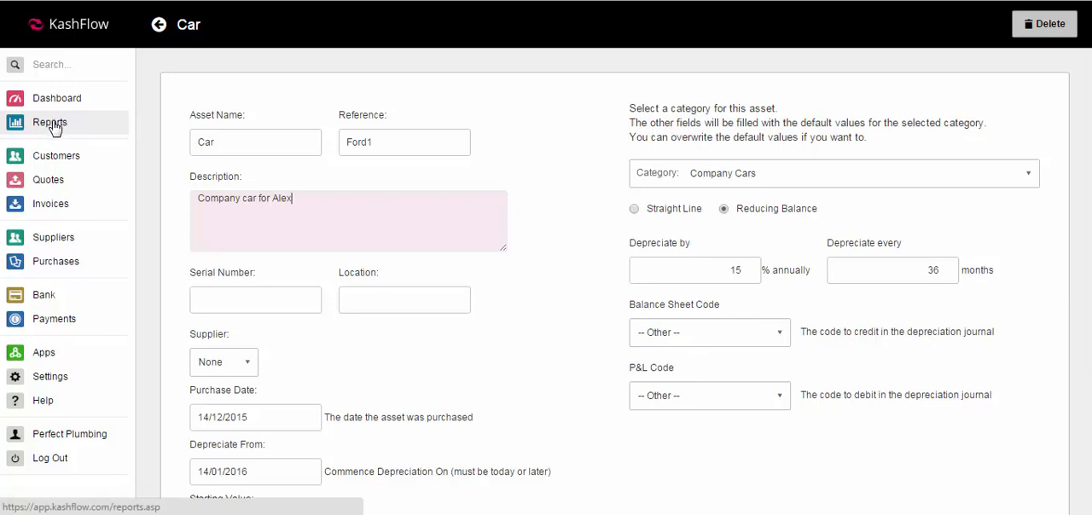
pyautogui.click(158, 27)
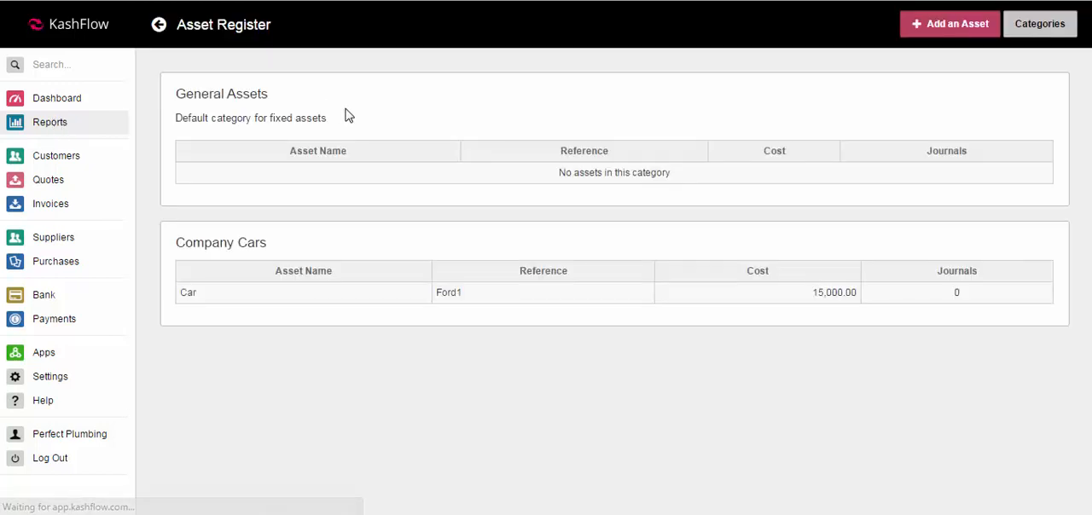